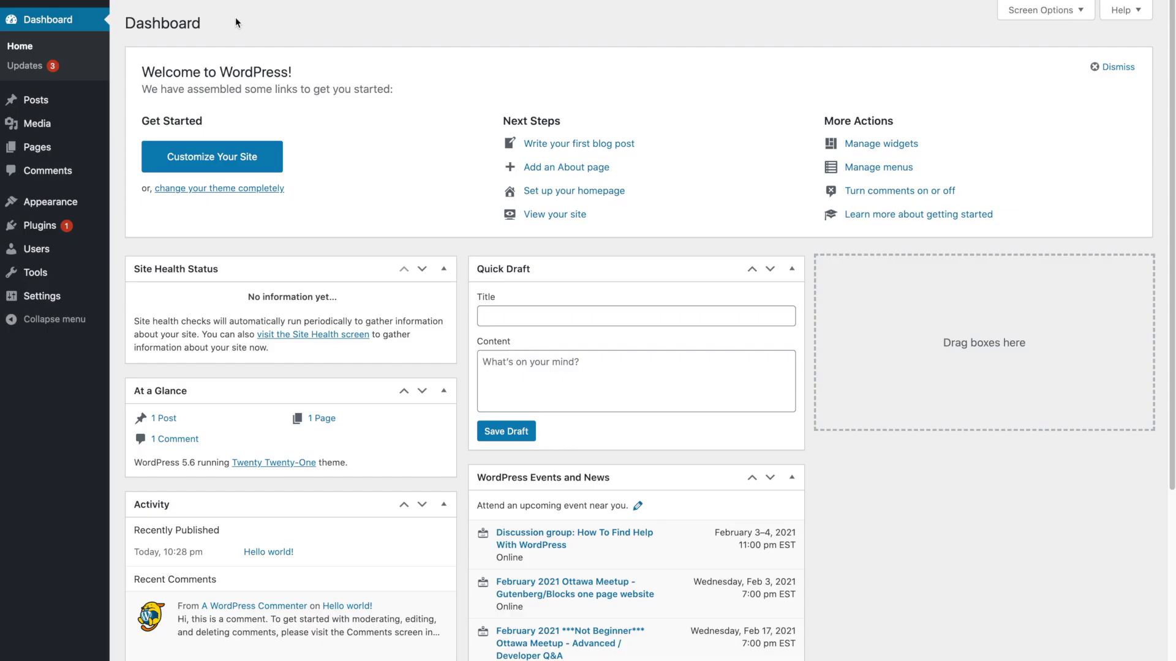
Open the page for adding new themes to the site
{"action": "mouse_move", "coordinate": [50, 209]}
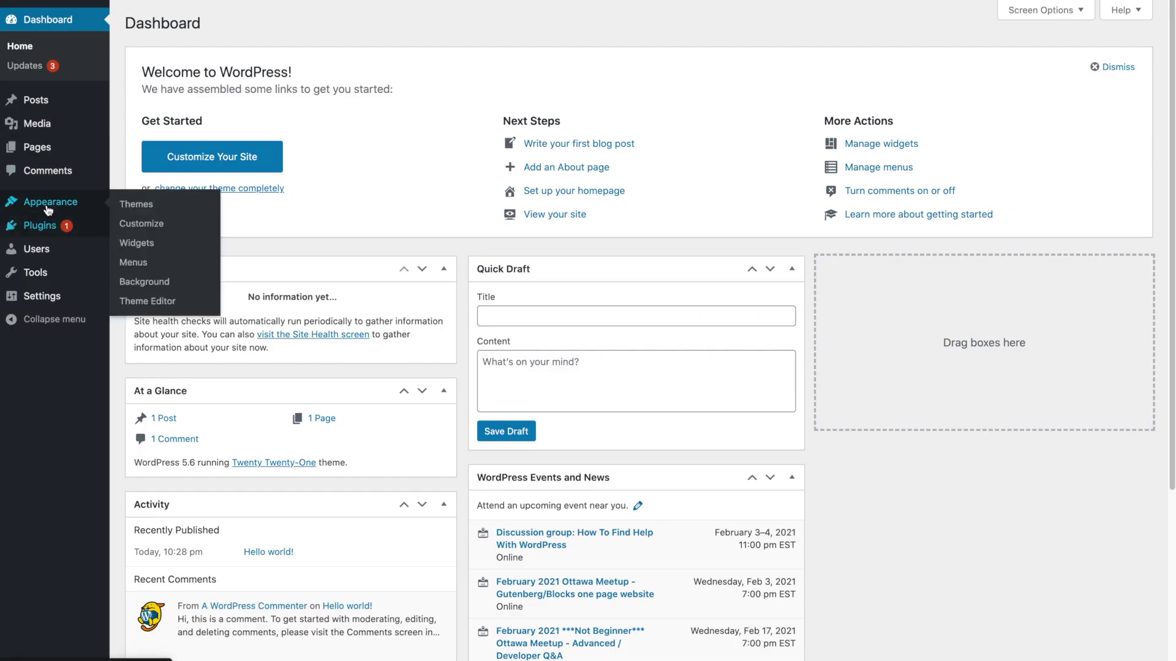
{"action": "left_click", "coordinate": [172, 209]}
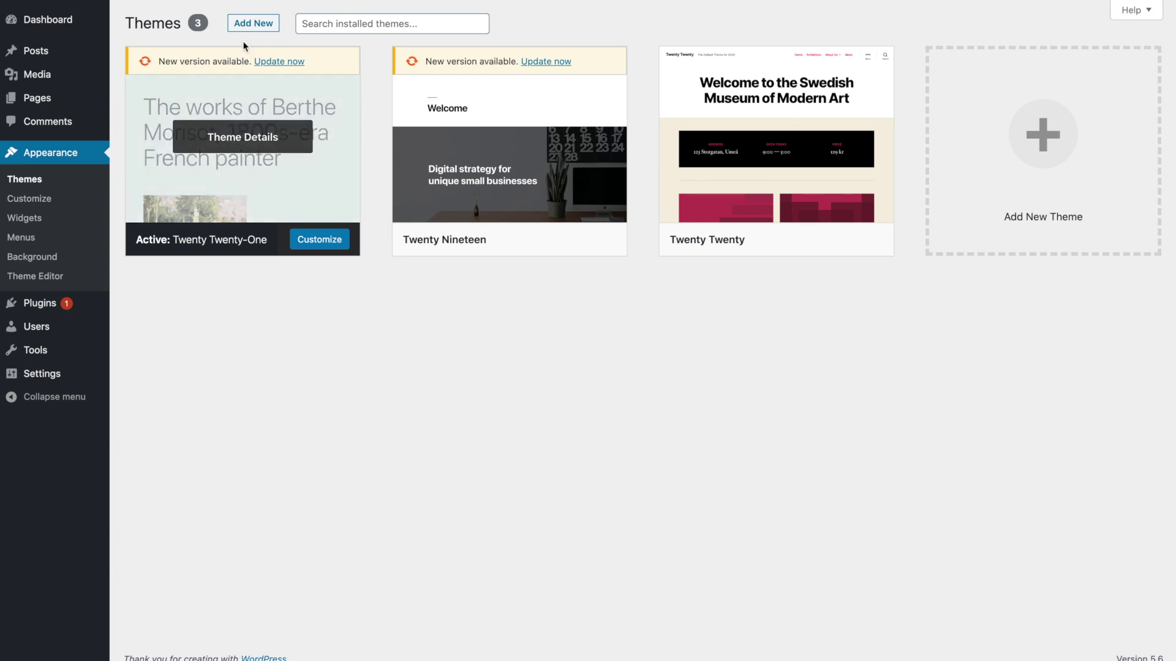
{"action": "left_click", "coordinate": [264, 28]}
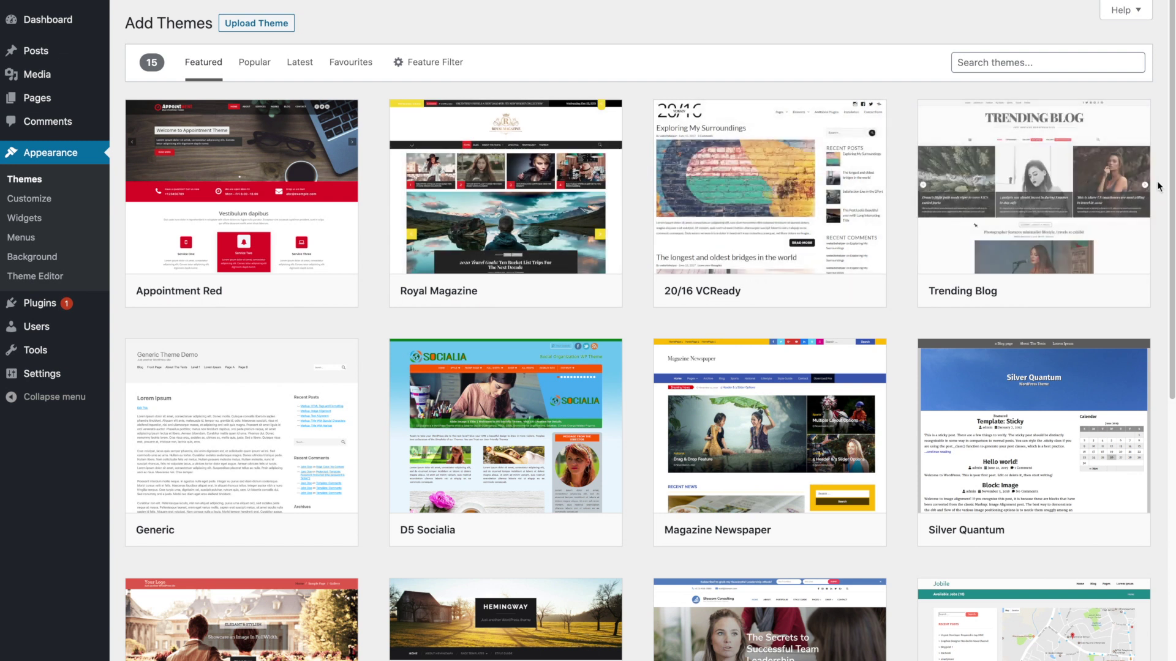
Browse the featured and popular themes and look over the feature filter options
{"action": "scroll", "coordinate": [1170, 175], "scroll_direction": "down", "scroll_amount": 5}
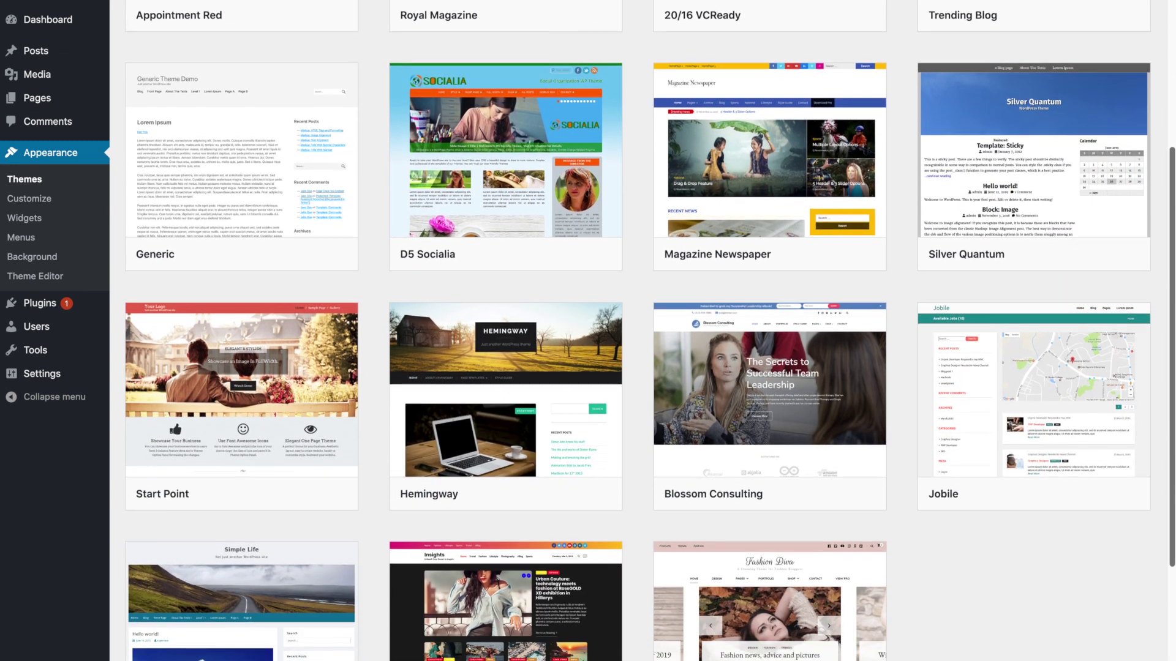
{"action": "scroll", "coordinate": [650, 331], "scroll_direction": "down", "scroll_amount": 2}
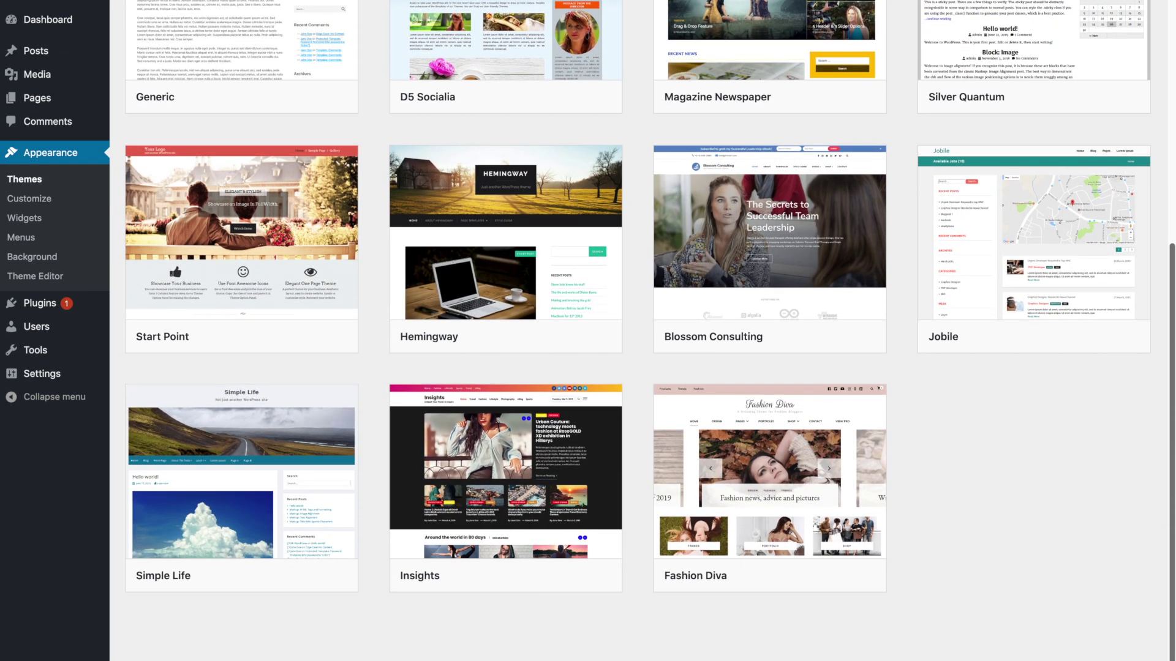
{"action": "scroll", "coordinate": [650, 331], "scroll_direction": "up", "scroll_amount": 4}
{"action": "scroll", "coordinate": [506, 245], "scroll_direction": "up", "scroll_amount": 3}
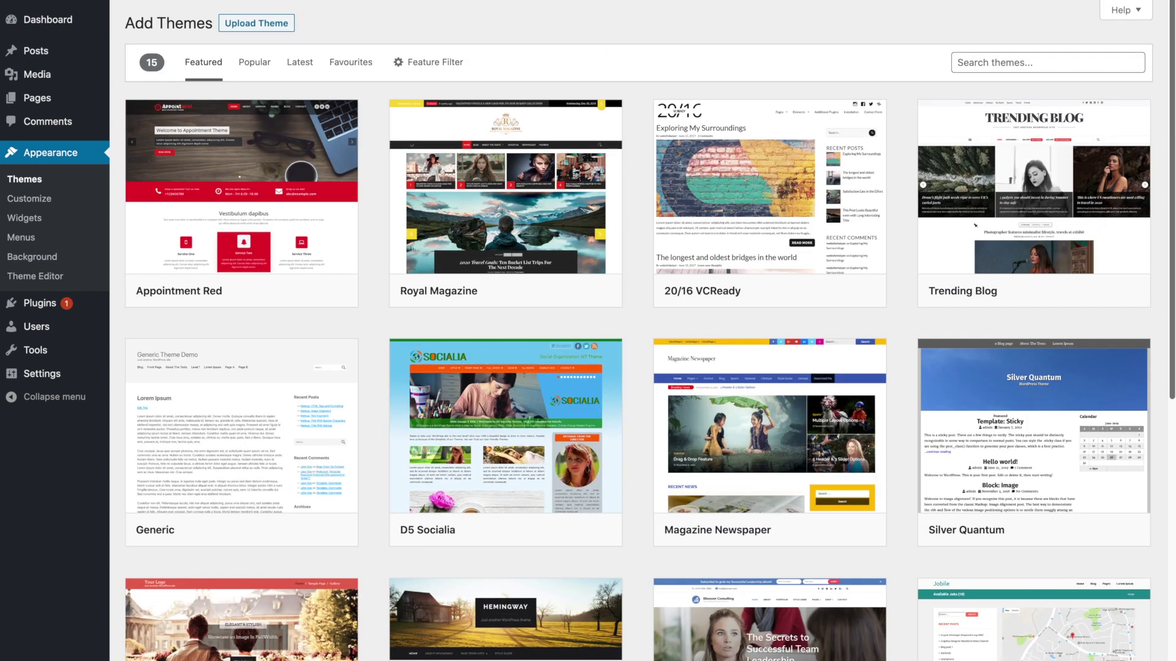
{"action": "left_click", "coordinate": [247, 72]}
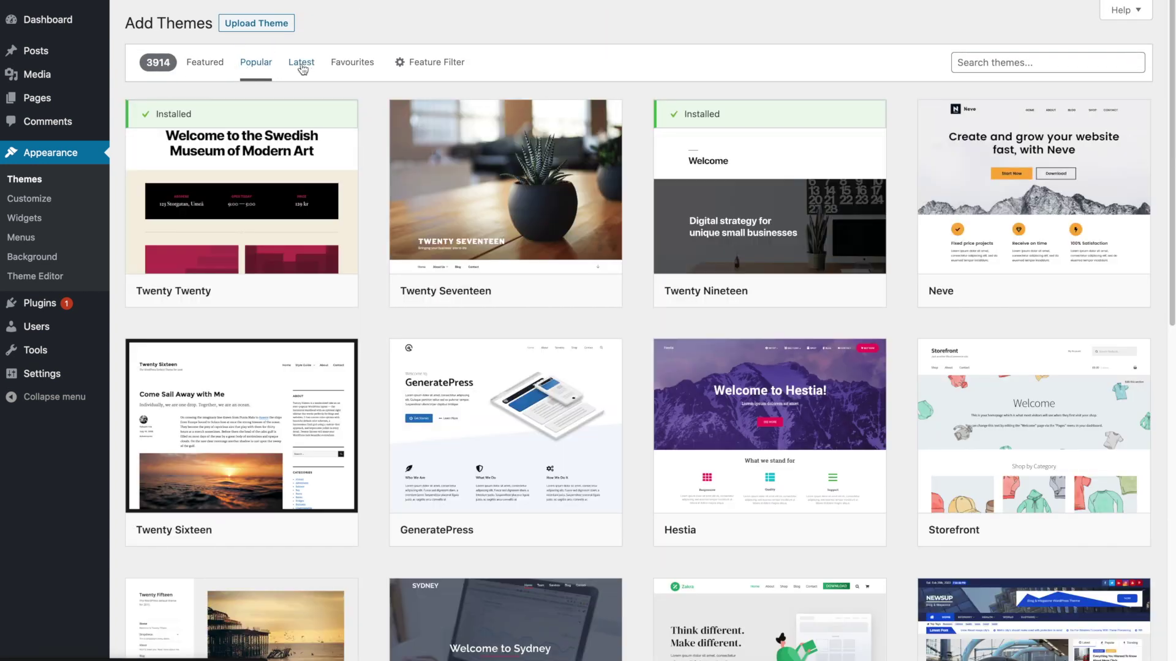
{"action": "left_click", "coordinate": [425, 61]}
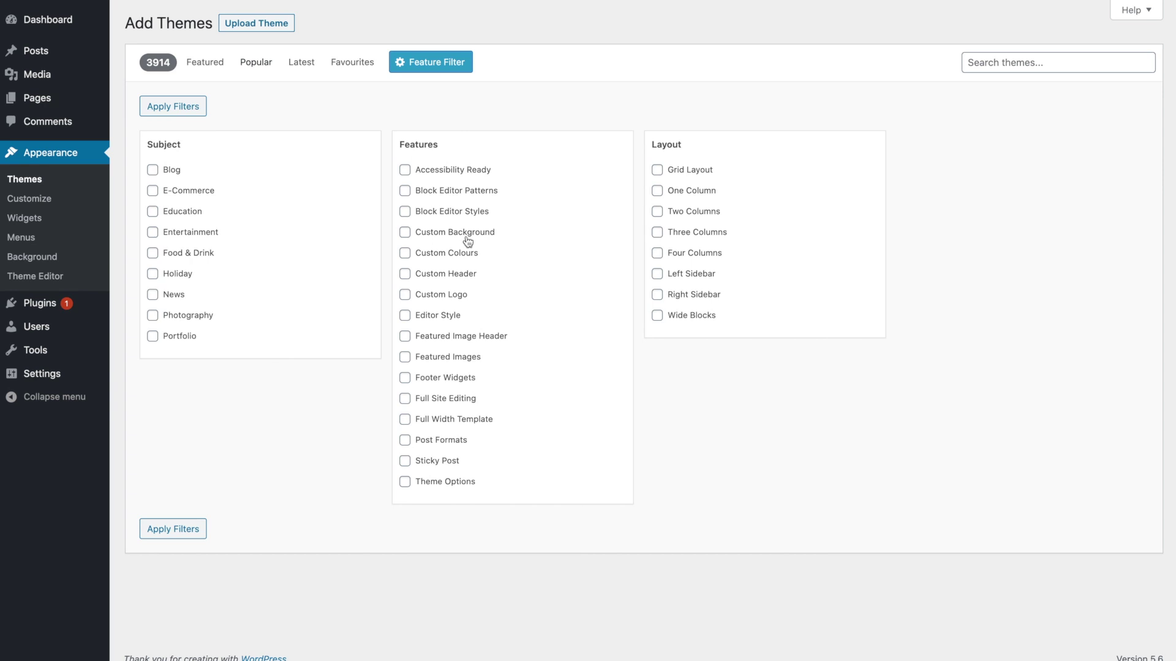
{"action": "left_click", "coordinate": [215, 67]}
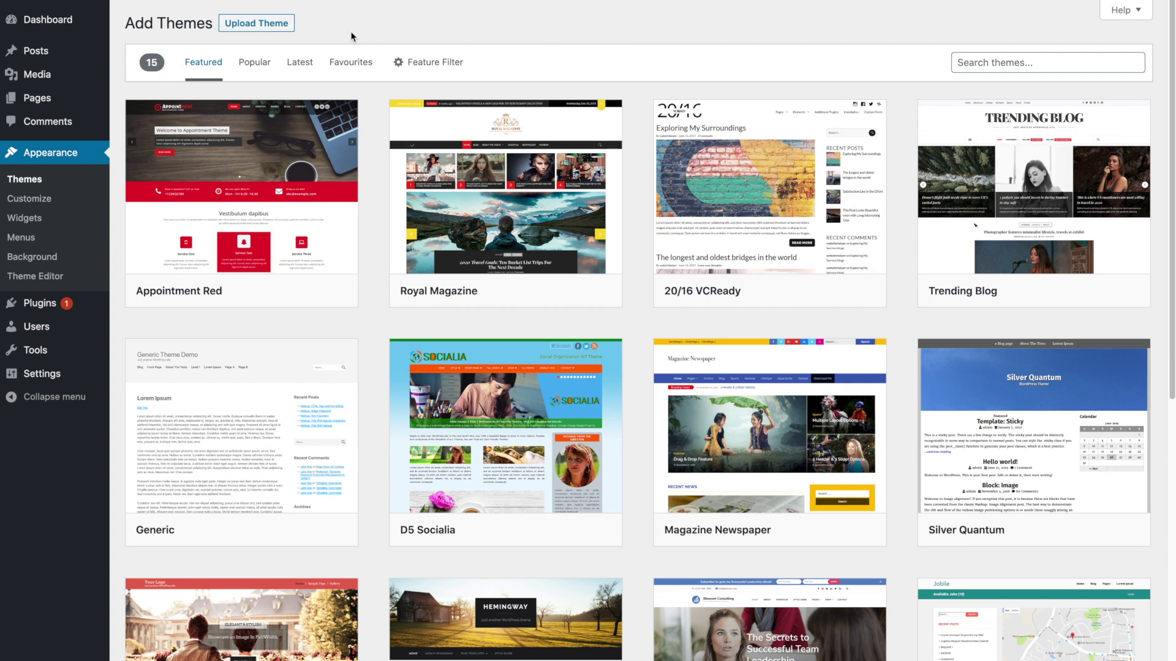
Install and activate the theme from the uploaded file moments.zip, and open its required plugins list
{"action": "left_click", "coordinate": [277, 31]}
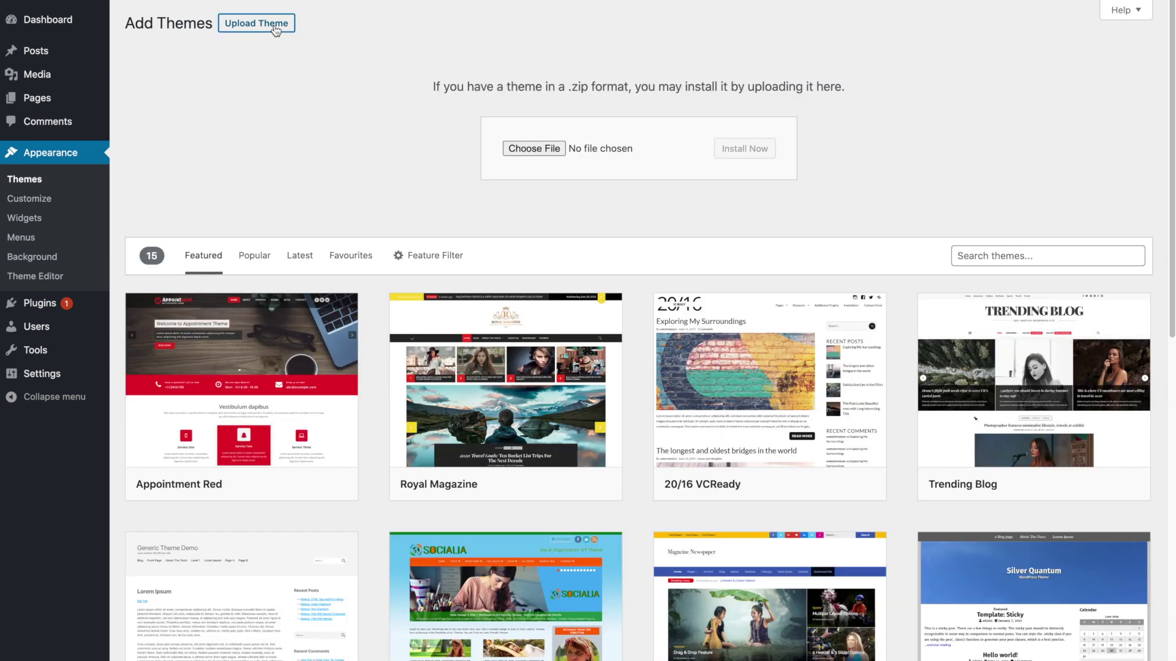
{"action": "left_click", "coordinate": [534, 148]}
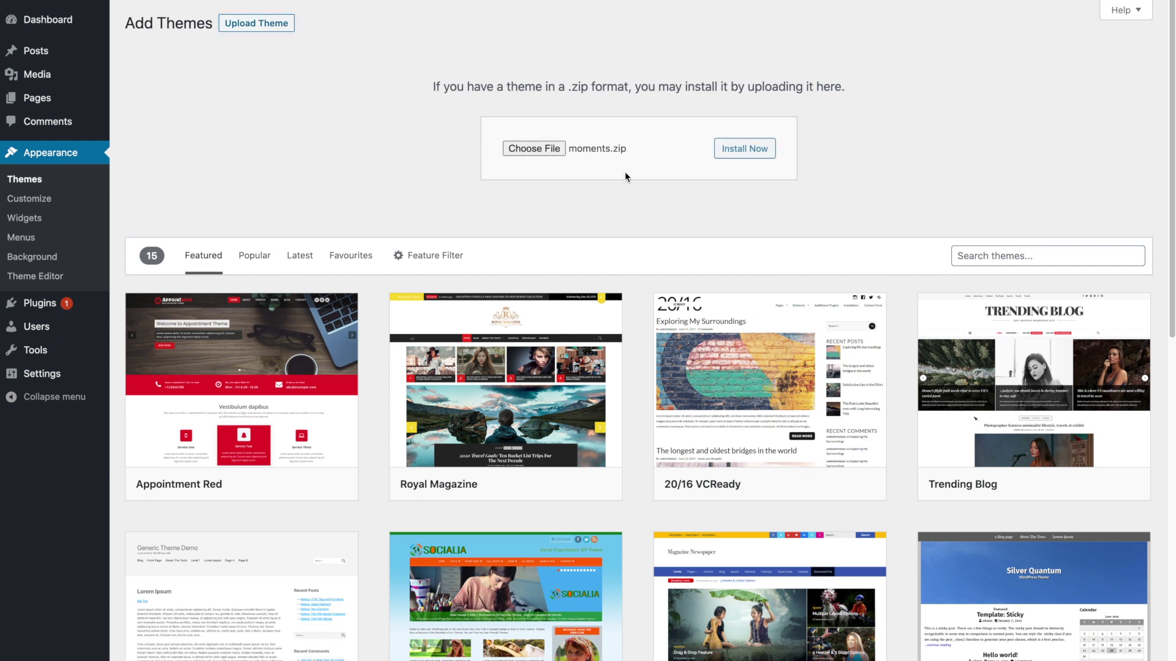
{"action": "left_click", "coordinate": [747, 150]}
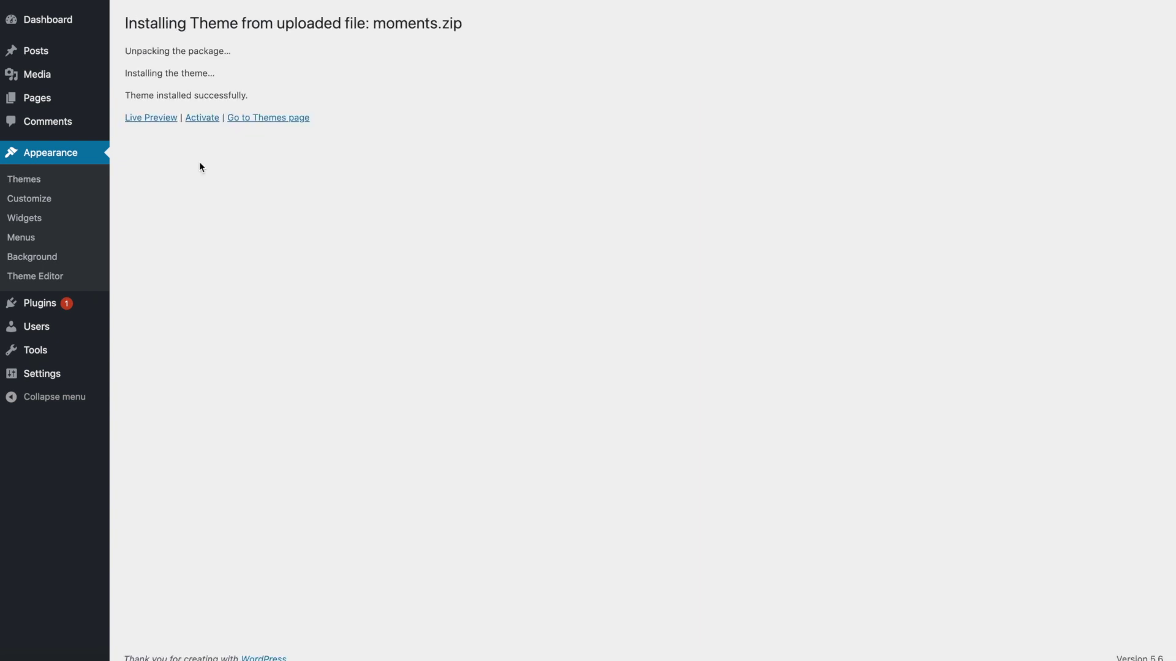
{"action": "left_click", "coordinate": [201, 120]}
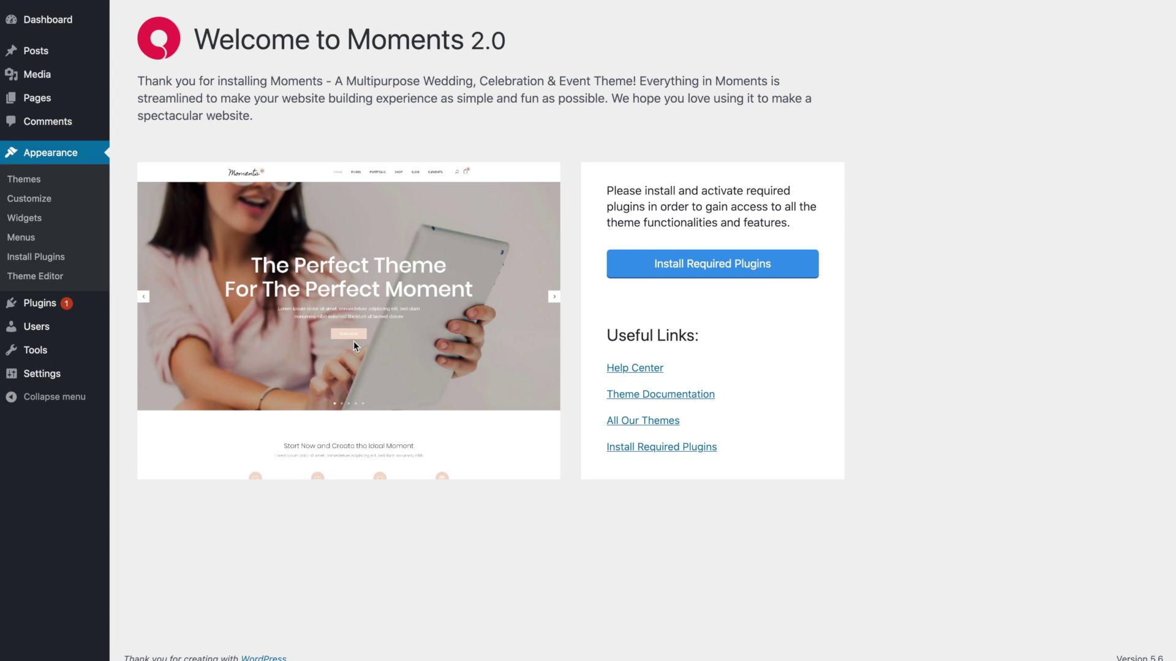
{"action": "left_click", "coordinate": [787, 275]}
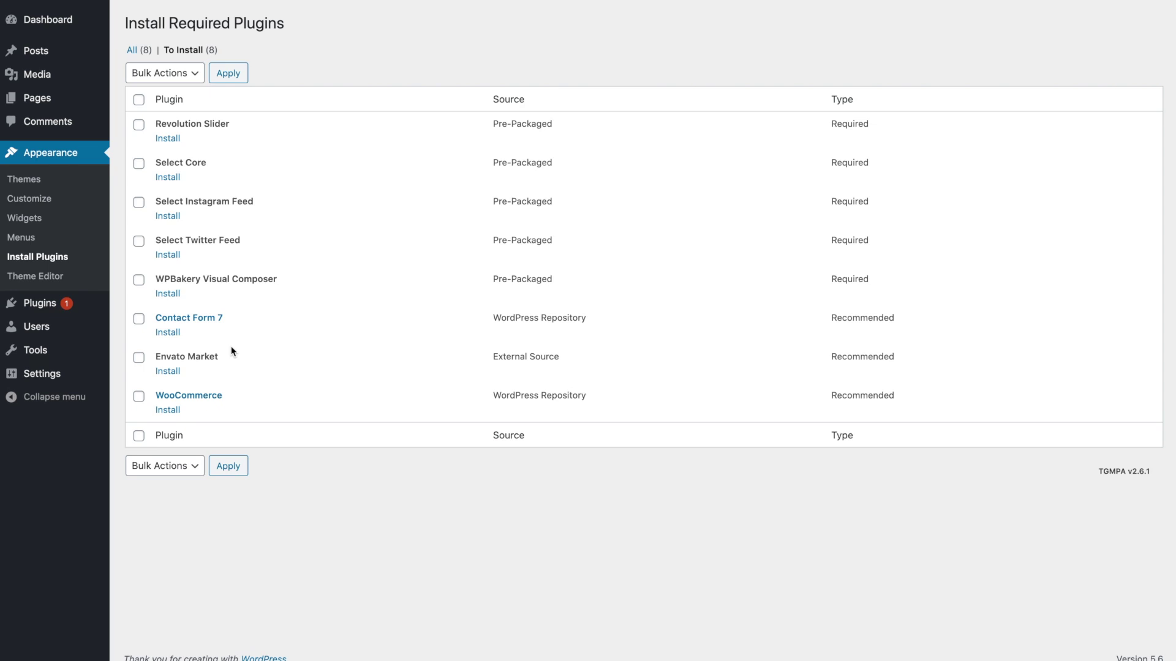
{"action": "left_click", "coordinate": [139, 99]}
{"action": "left_click", "coordinate": [182, 470]}
{"action": "left_click", "coordinate": [142, 485]}
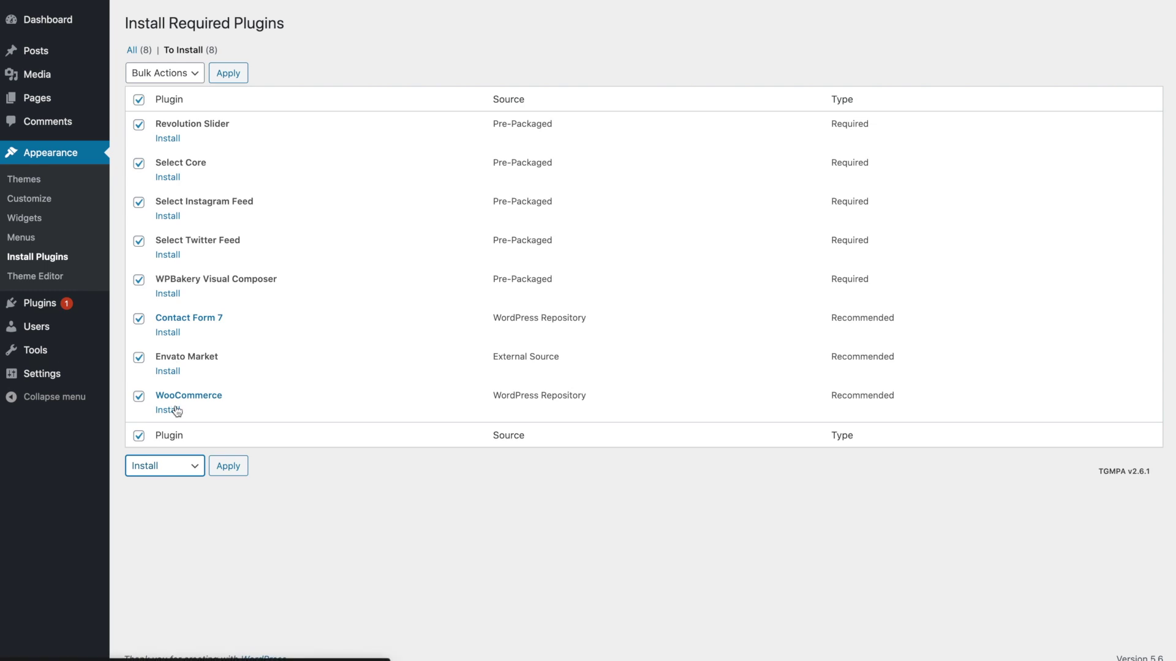
{"action": "left_click", "coordinate": [139, 100]}
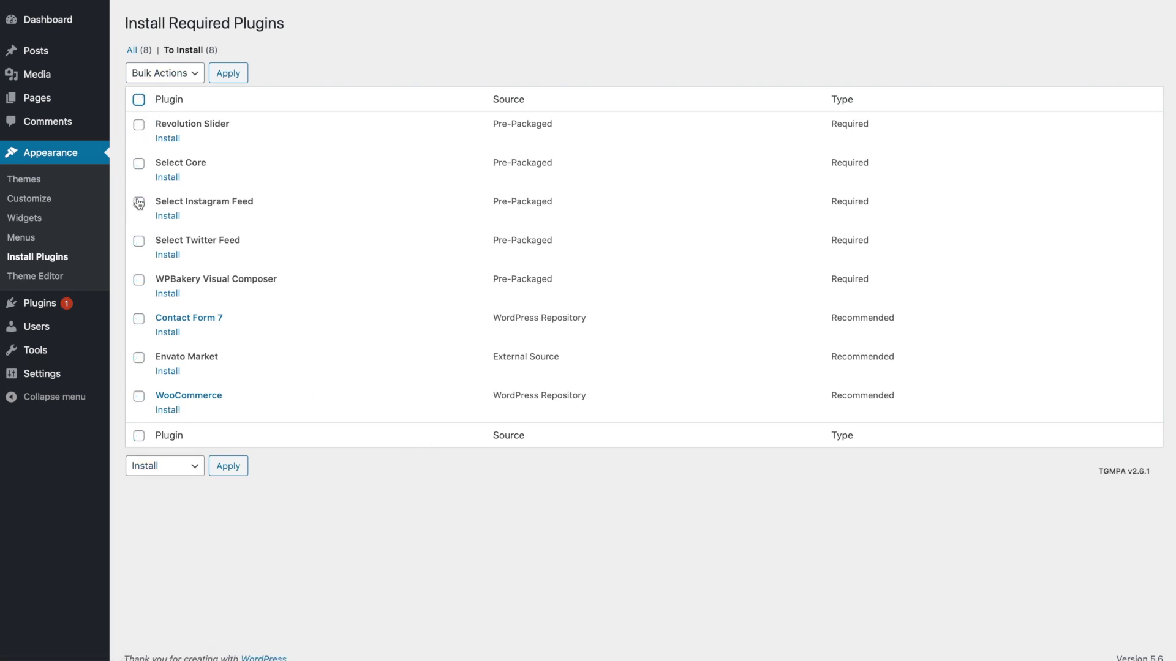
Bulk install the Revolution Slider, Select Core and Select Instagram Feed plugins
{"action": "left_click", "coordinate": [139, 125]}
{"action": "left_click", "coordinate": [139, 164]}
{"action": "left_click", "coordinate": [139, 203]}
{"action": "left_click", "coordinate": [195, 73]}
{"action": "left_click", "coordinate": [185, 78]}
{"action": "left_click", "coordinate": [185, 90]}
{"action": "left_click", "coordinate": [227, 73]}
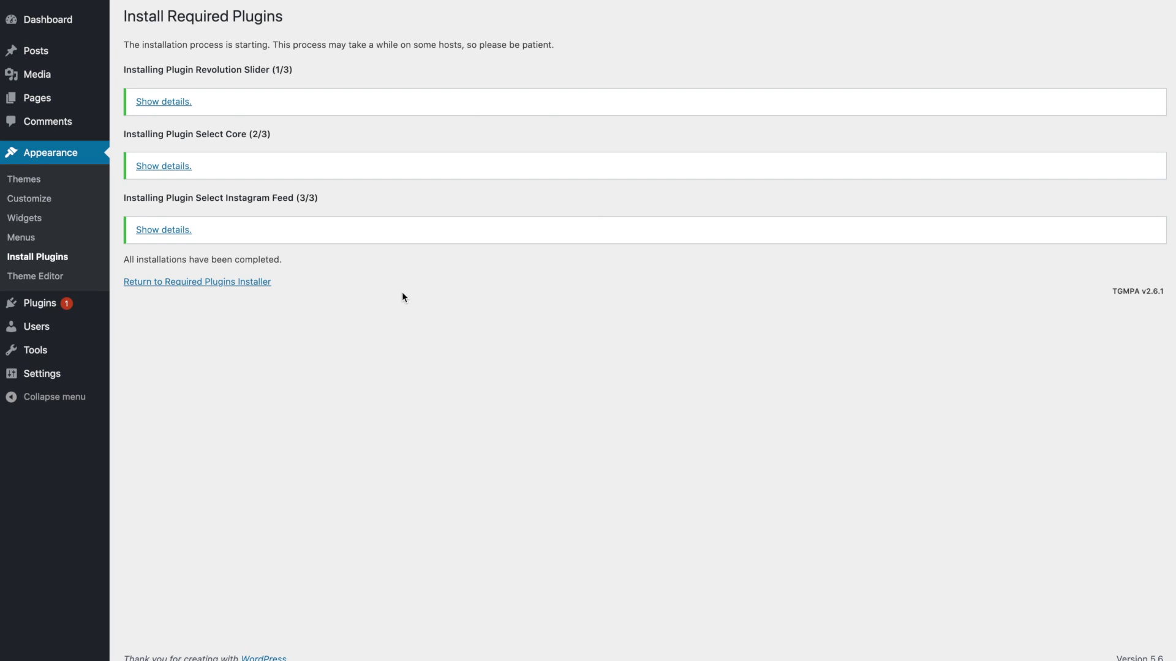
Return to the required plugins list and bulk install Select Twitter Feed, WPBakery Visual Composer and Contact Form 7
{"action": "left_click", "coordinate": [213, 283]}
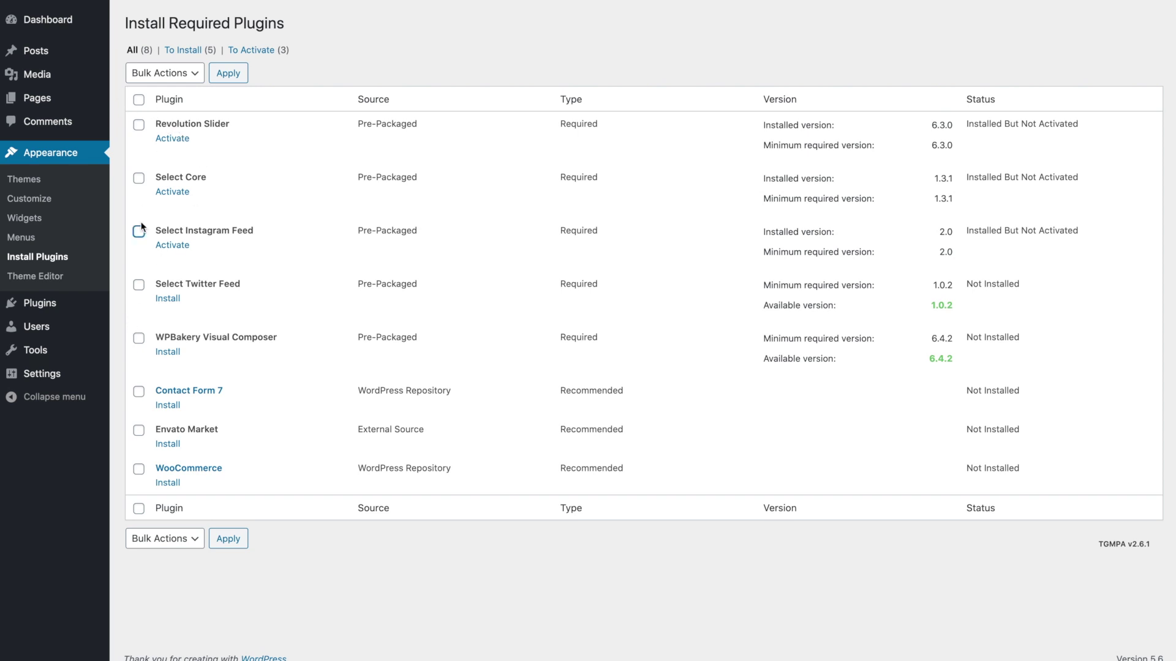
{"action": "left_click", "coordinate": [139, 285]}
{"action": "left_click", "coordinate": [139, 341]}
{"action": "left_click", "coordinate": [139, 392]}
{"action": "left_click", "coordinate": [165, 74]}
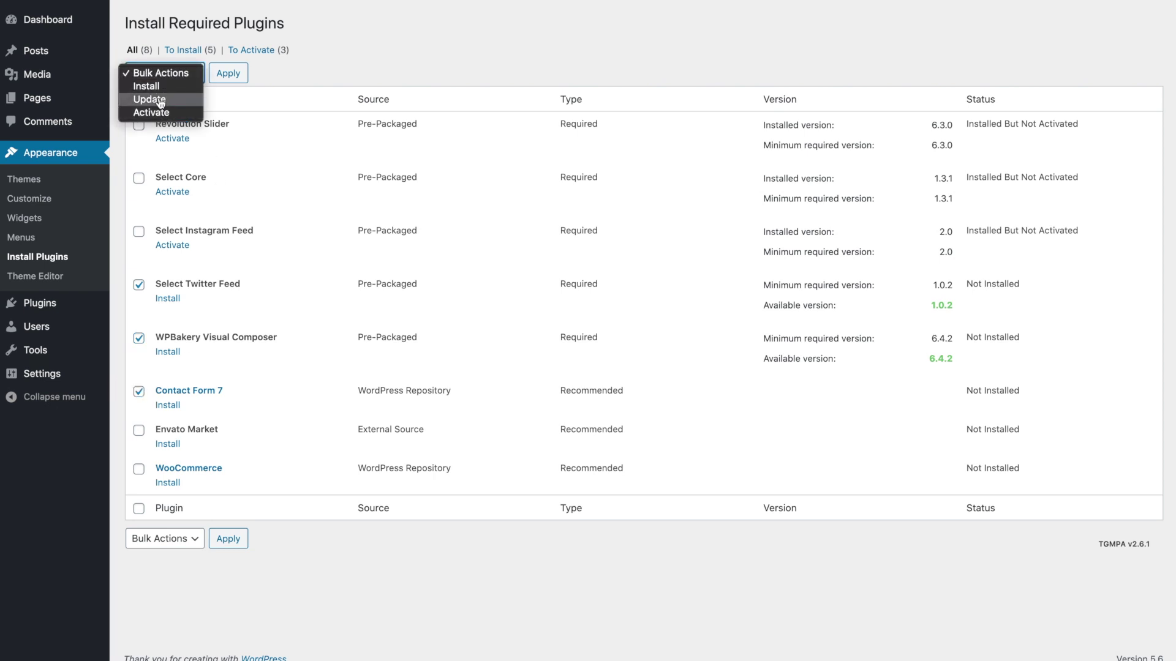
{"action": "left_click", "coordinate": [161, 86]}
{"action": "left_click", "coordinate": [228, 73]}
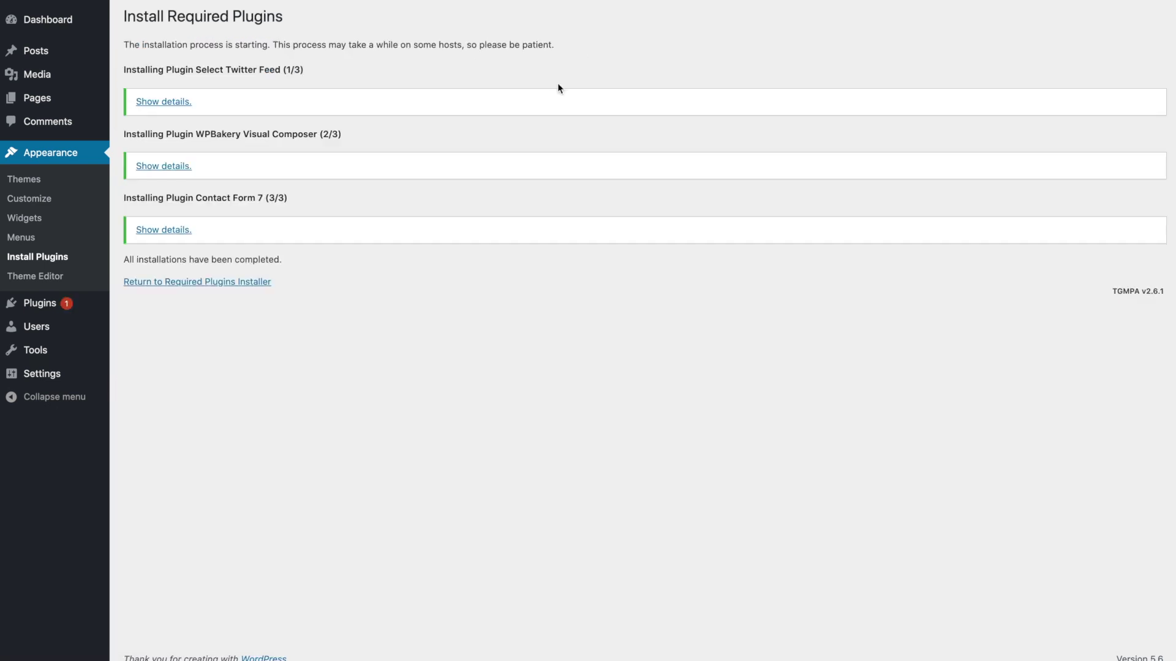
Return to the required plugins list and bulk install Envato Market and WooCommerce
{"action": "left_click", "coordinate": [245, 283]}
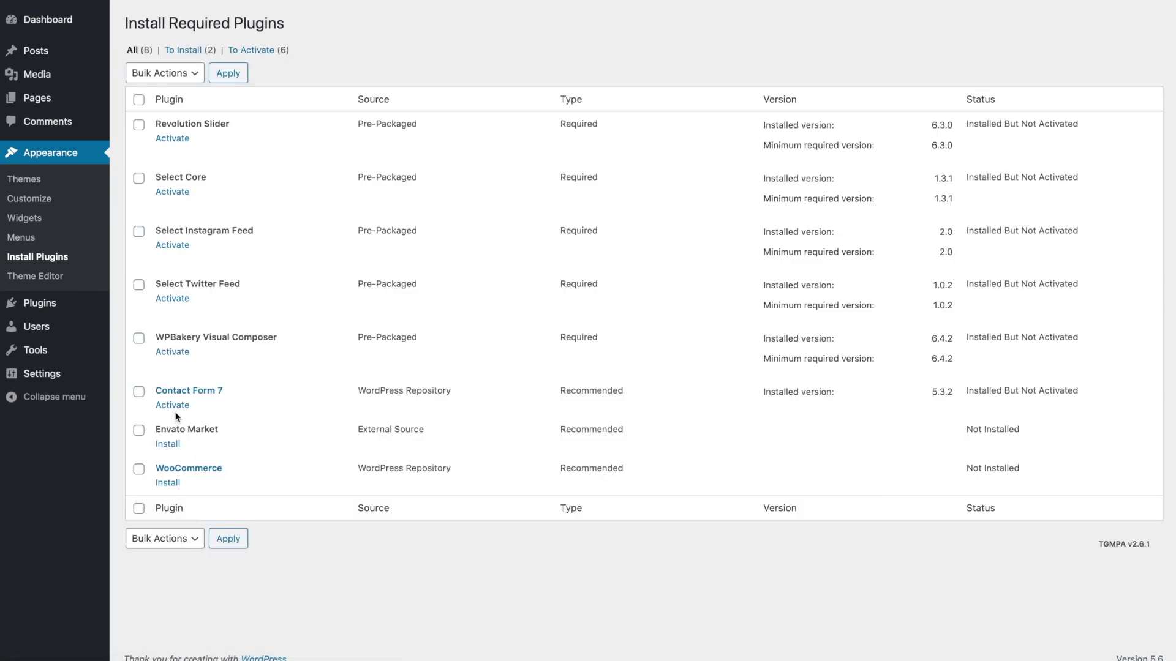
{"action": "left_click", "coordinate": [138, 431]}
{"action": "left_click", "coordinate": [139, 469]}
{"action": "left_click", "coordinate": [178, 551]}
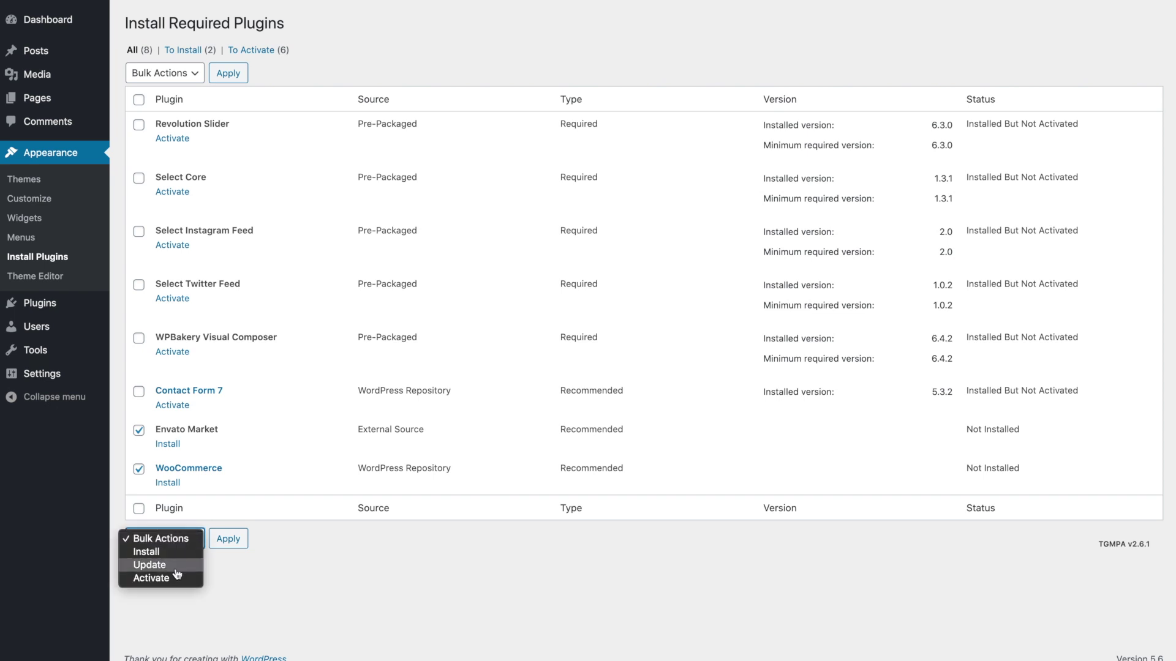
{"action": "left_click", "coordinate": [150, 553]}
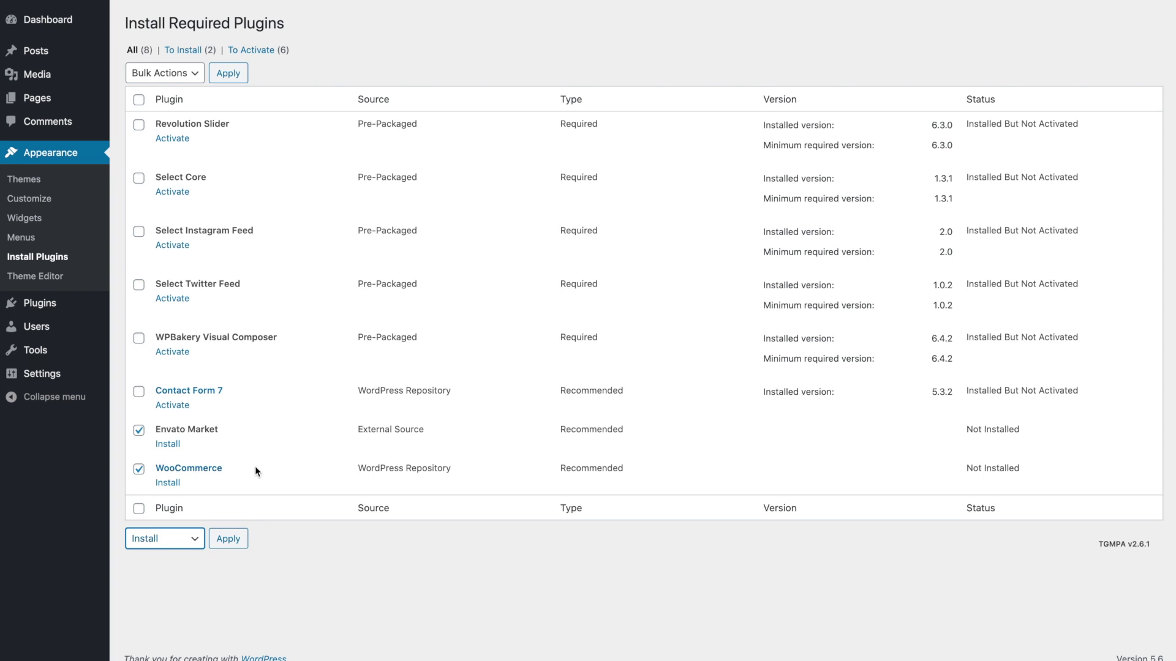
{"action": "left_click", "coordinate": [237, 546]}
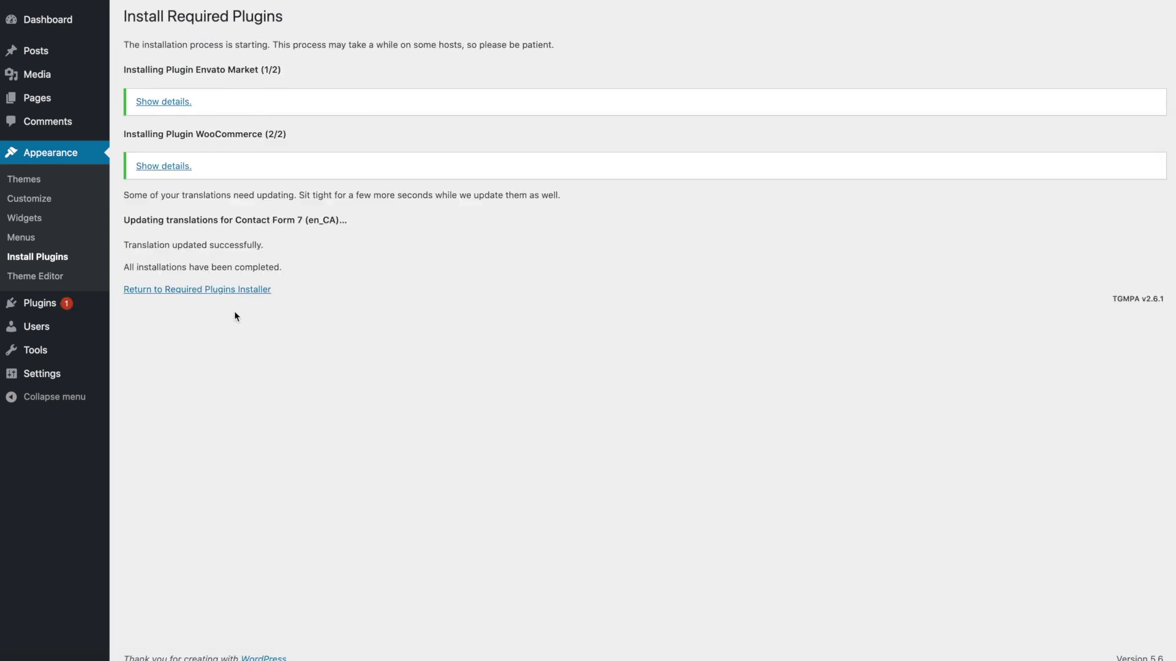
Return to the required plugins list and bulk activate all eight plugins
{"action": "left_click", "coordinate": [207, 291]}
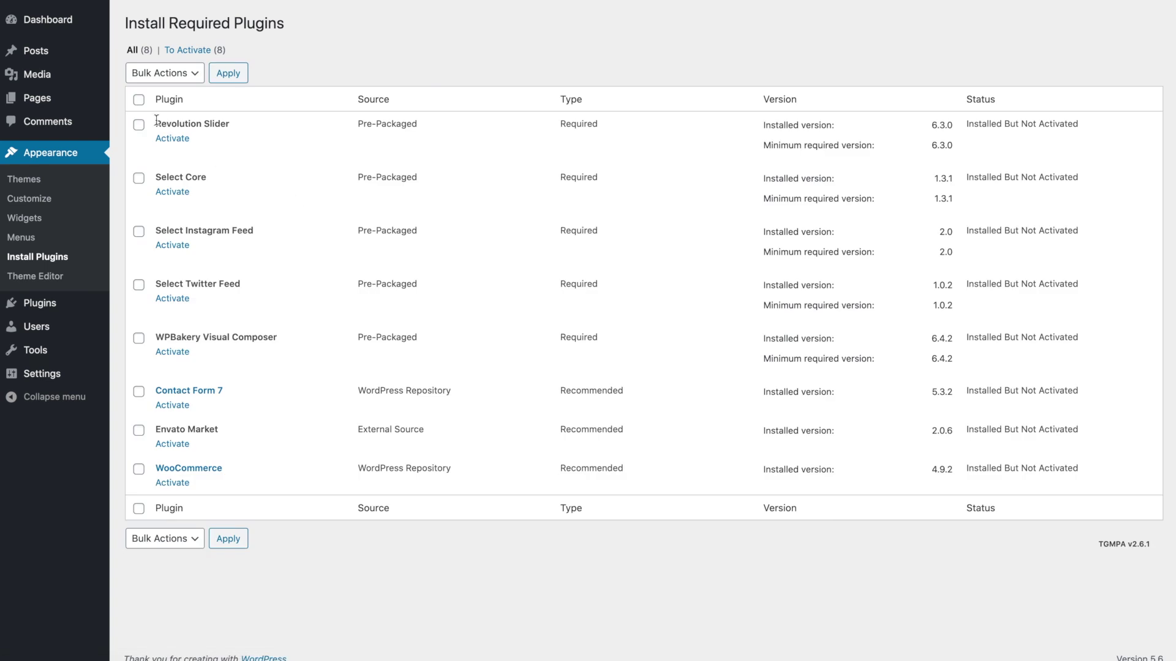
{"action": "left_click", "coordinate": [139, 100]}
{"action": "left_click", "coordinate": [162, 73]}
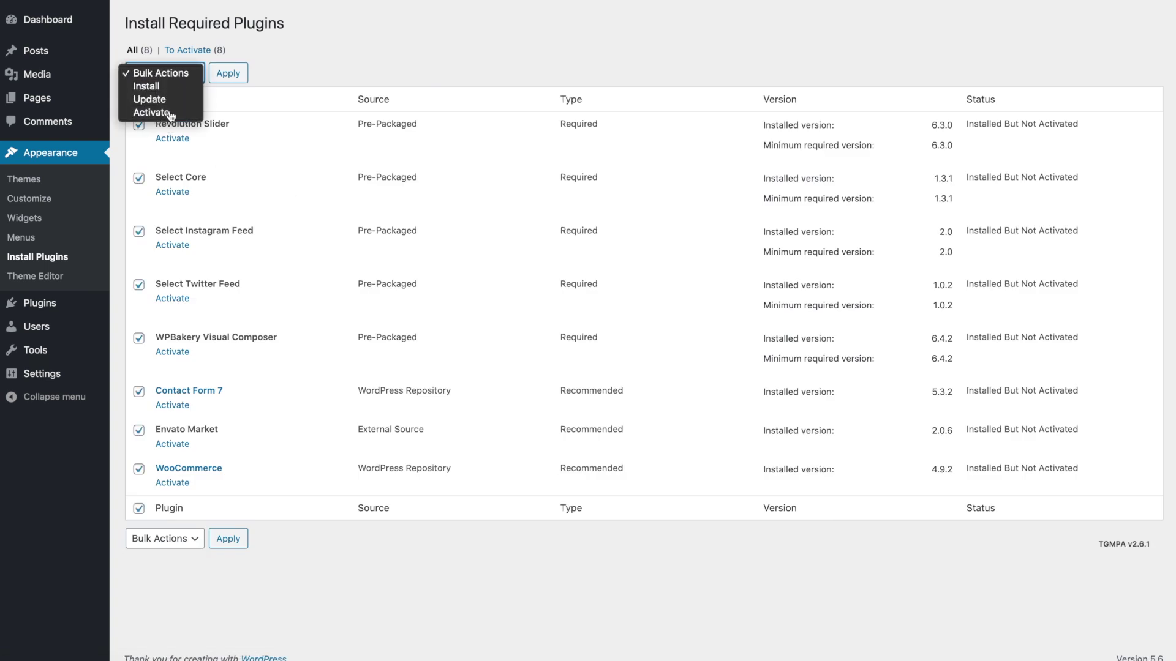
{"action": "left_click", "coordinate": [150, 112]}
{"action": "left_click", "coordinate": [241, 74]}
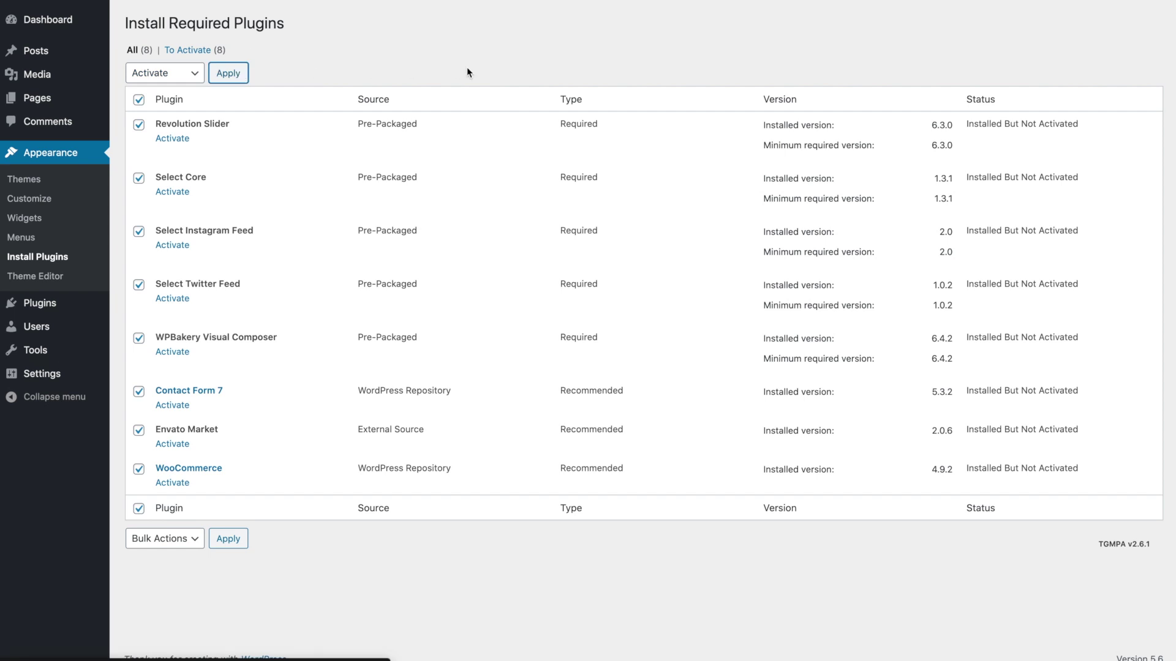